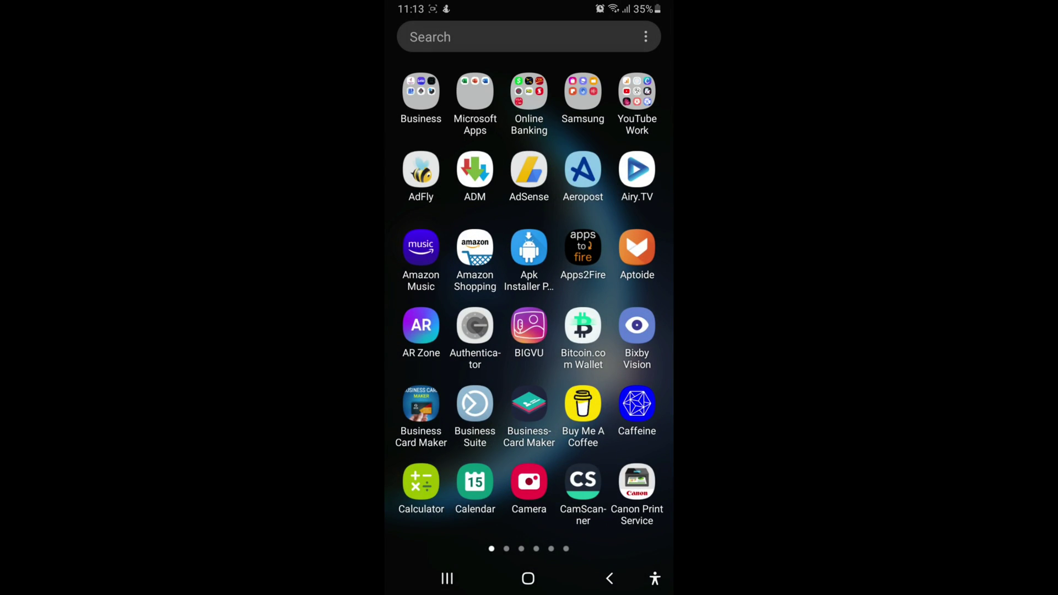
# Launch YouTube from the YouTube Work folder and show its account menu.
pyautogui.click(529, 579)
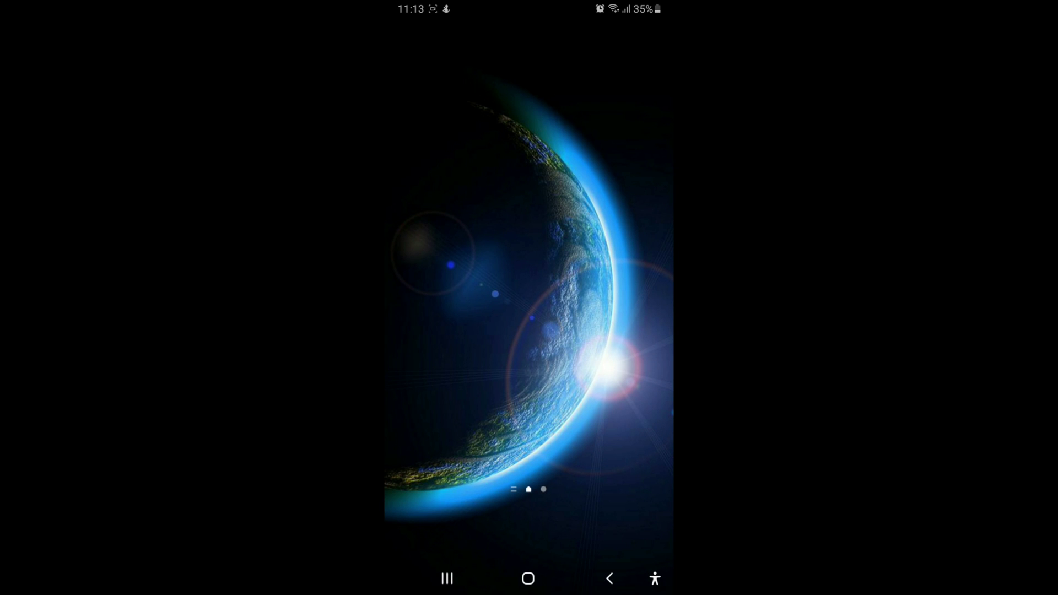
pyautogui.scroll(-3, 529, 331)
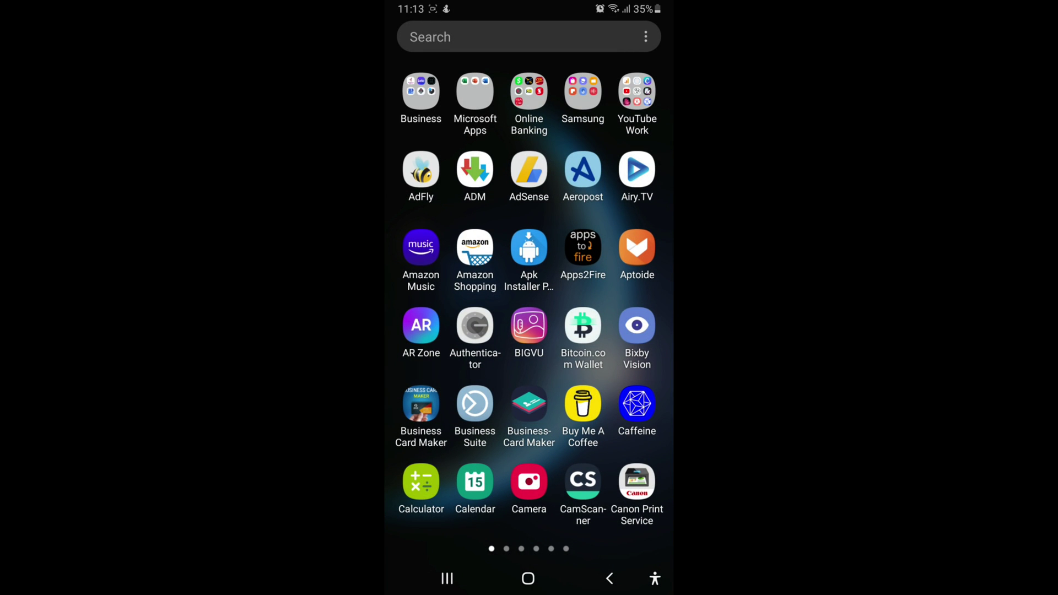
pyautogui.click(636, 91)
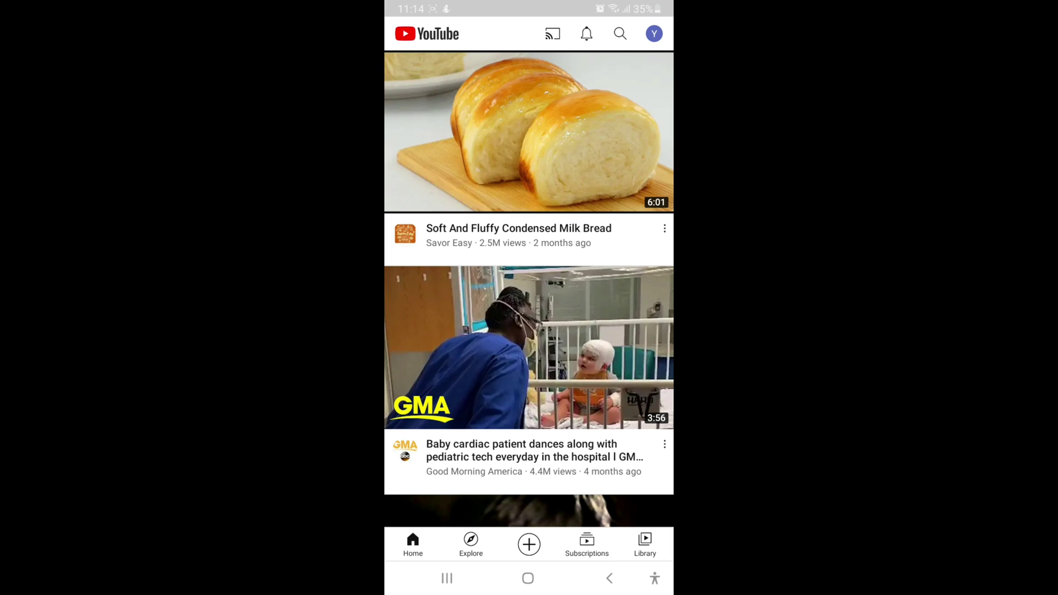
pyautogui.click(654, 33)
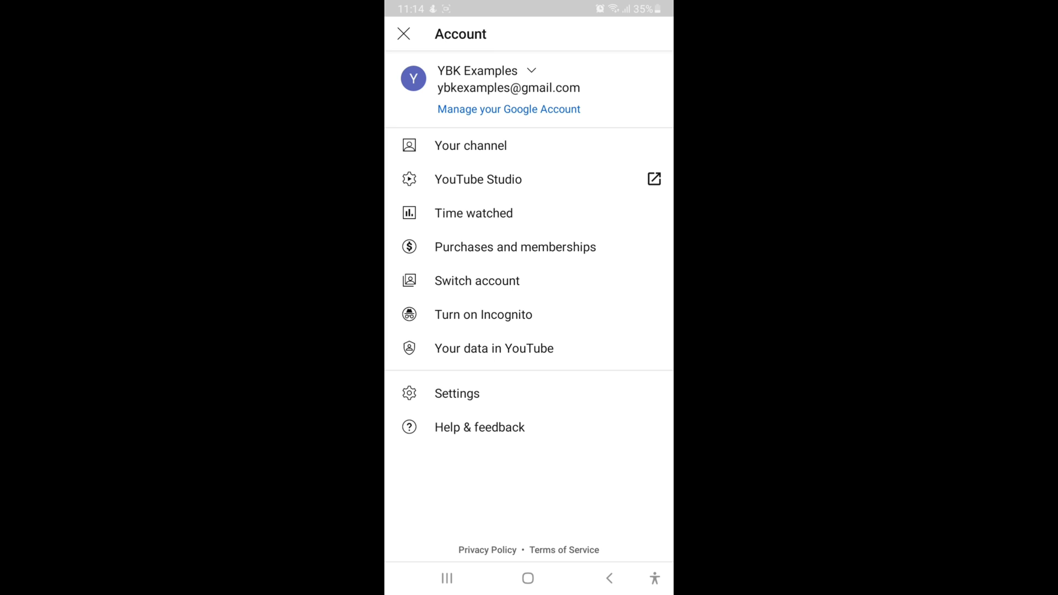
# In Settings > General, switch Restricted Mode on and back off, then return to Settings.
pyautogui.click(405, 33)
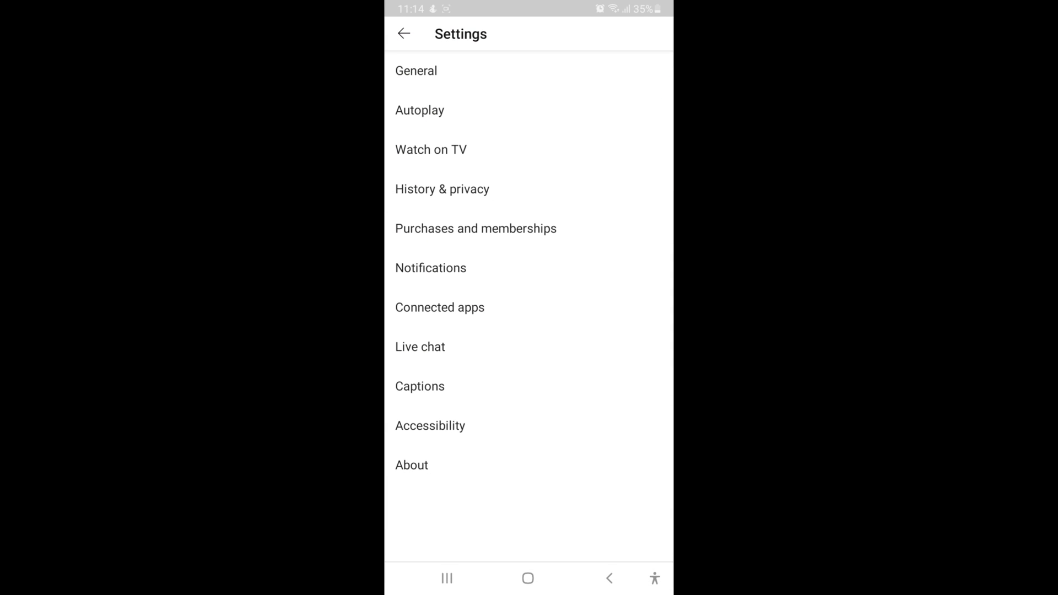
pyautogui.click(512, 70)
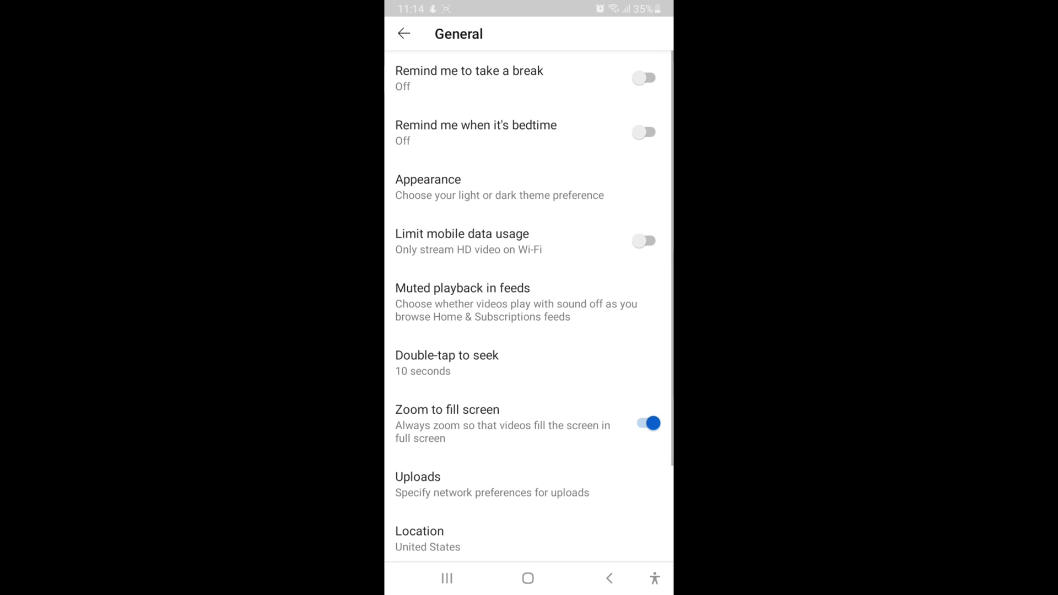
pyautogui.scroll(-3, 530, 331)
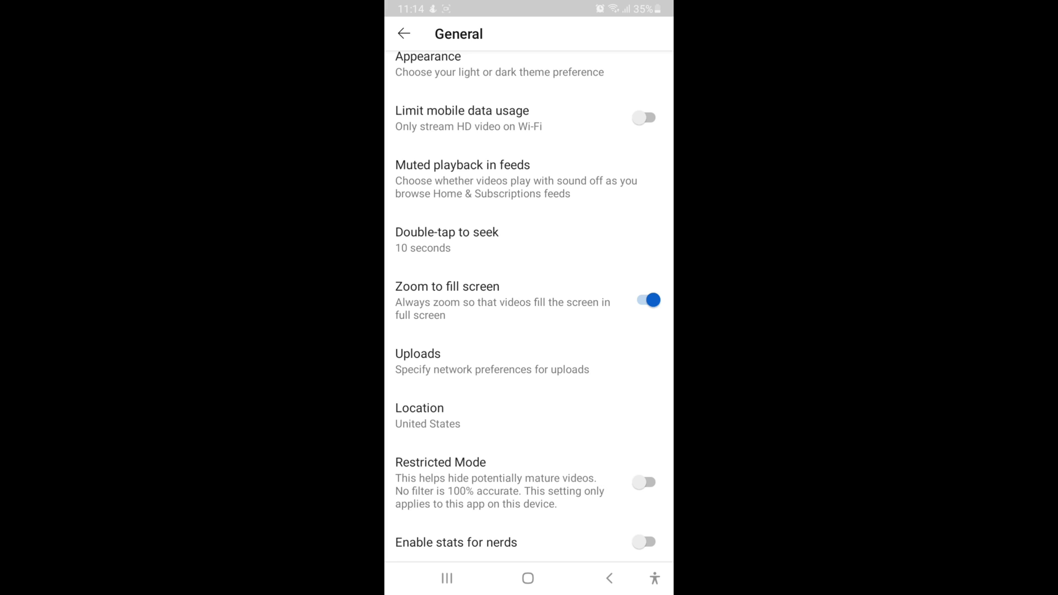
pyautogui.click(645, 482)
pyautogui.click(645, 483)
pyautogui.click(609, 580)
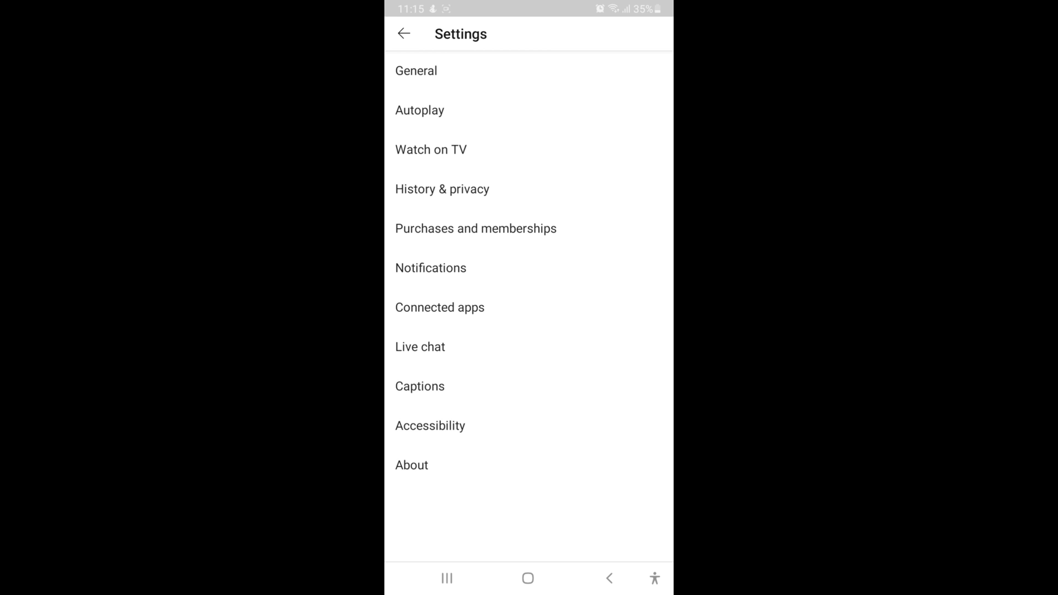
# Back out of YouTube and its Work folder, then launch Gmail from the app drawer.
pyautogui.click(610, 579)
pyautogui.click(609, 580)
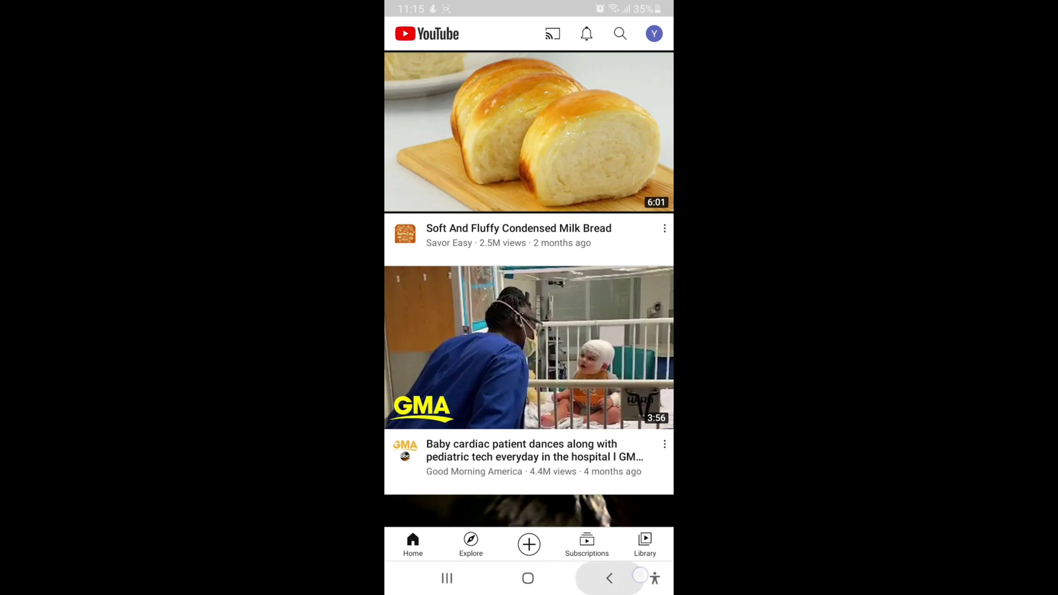
pyautogui.click(609, 579)
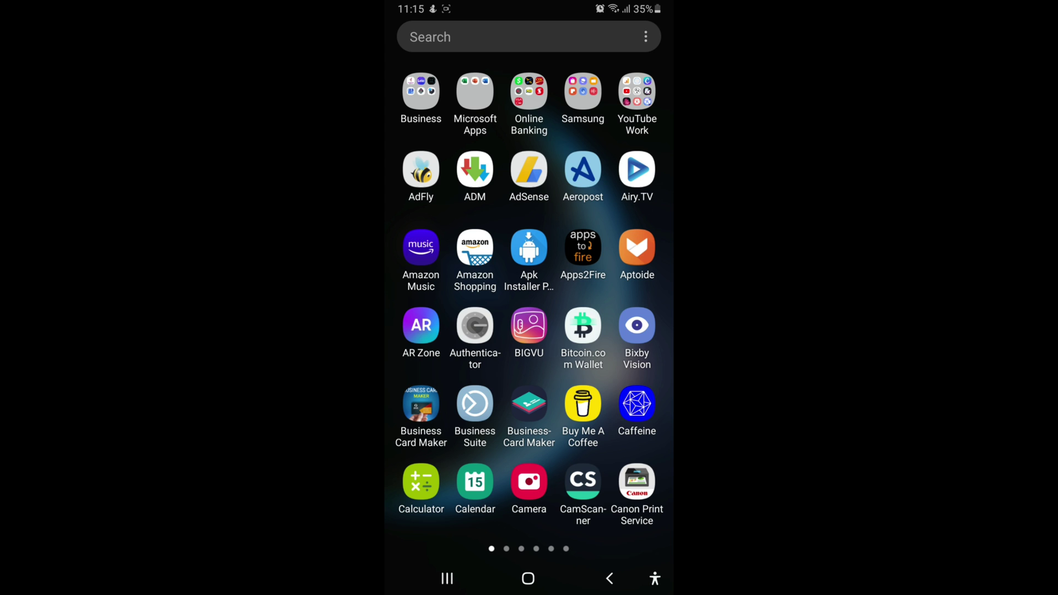
pyautogui.moveTo(612, 297); pyautogui.dragTo(430, 299)
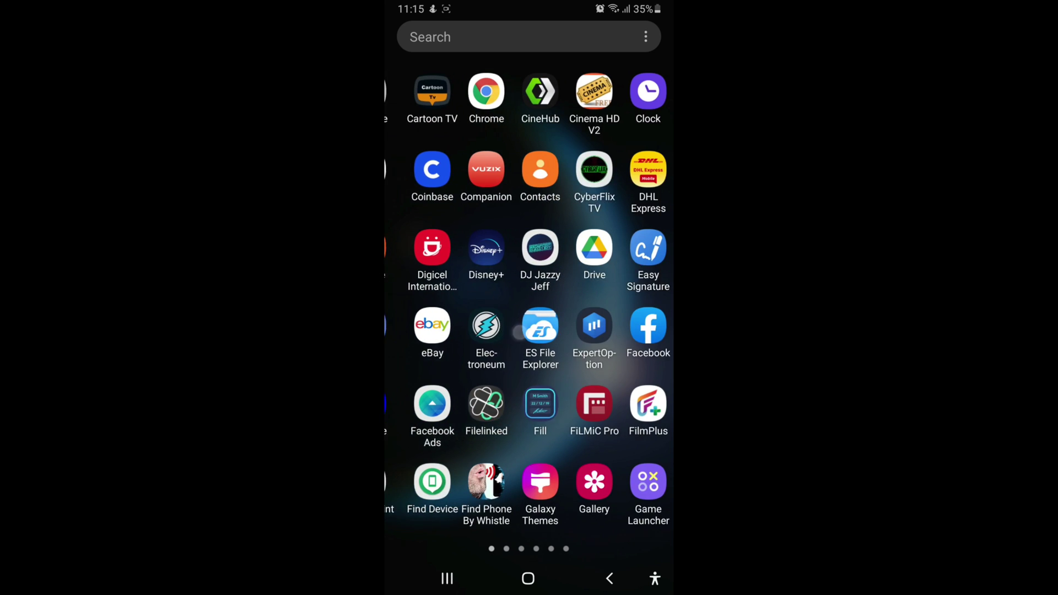
pyautogui.moveTo(611, 297); pyautogui.dragTo(430, 298)
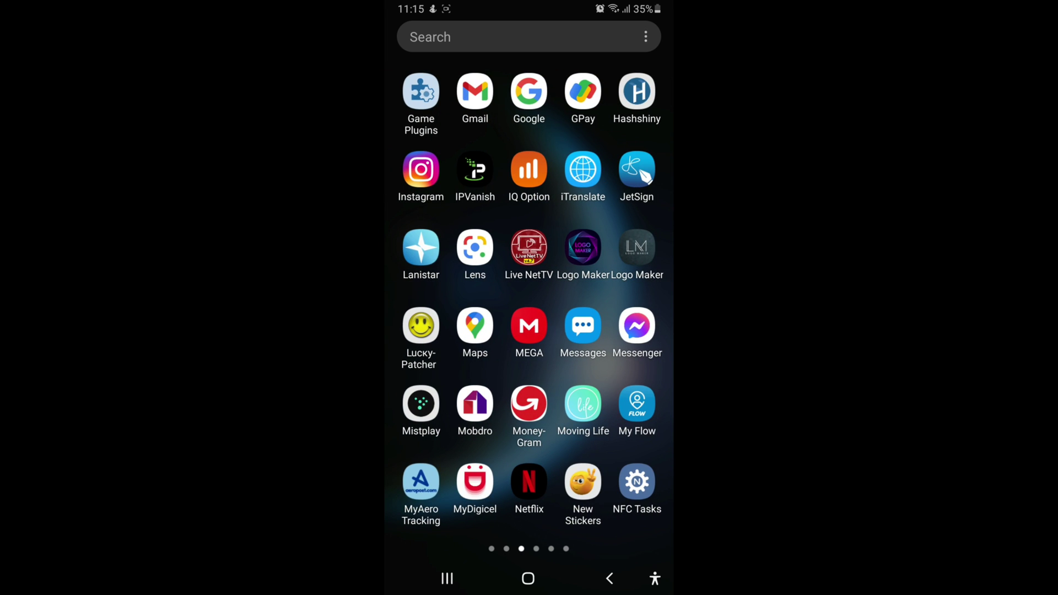
pyautogui.click(475, 92)
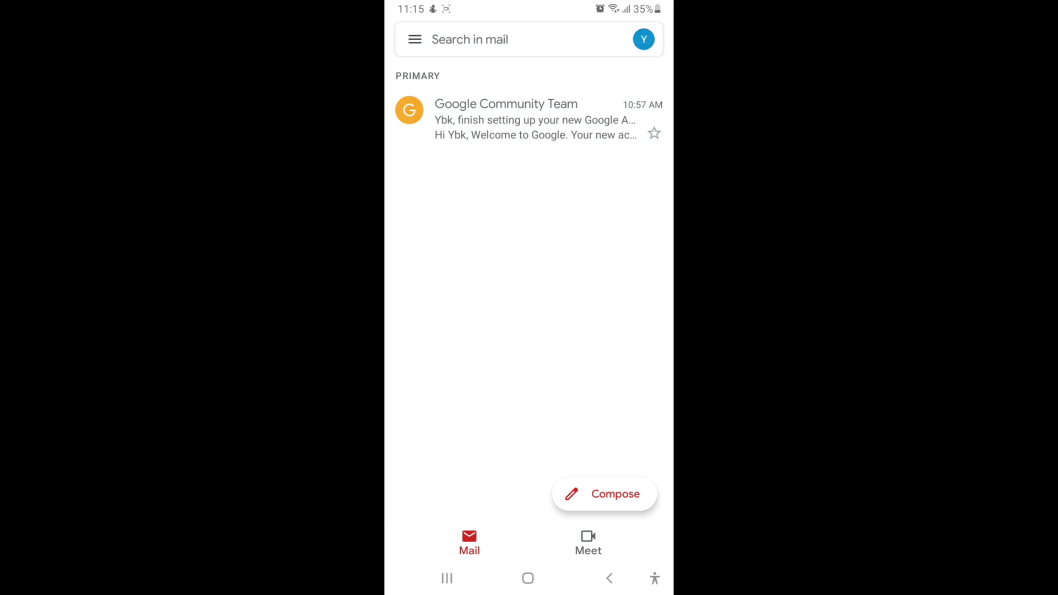
pyautogui.click(644, 39)
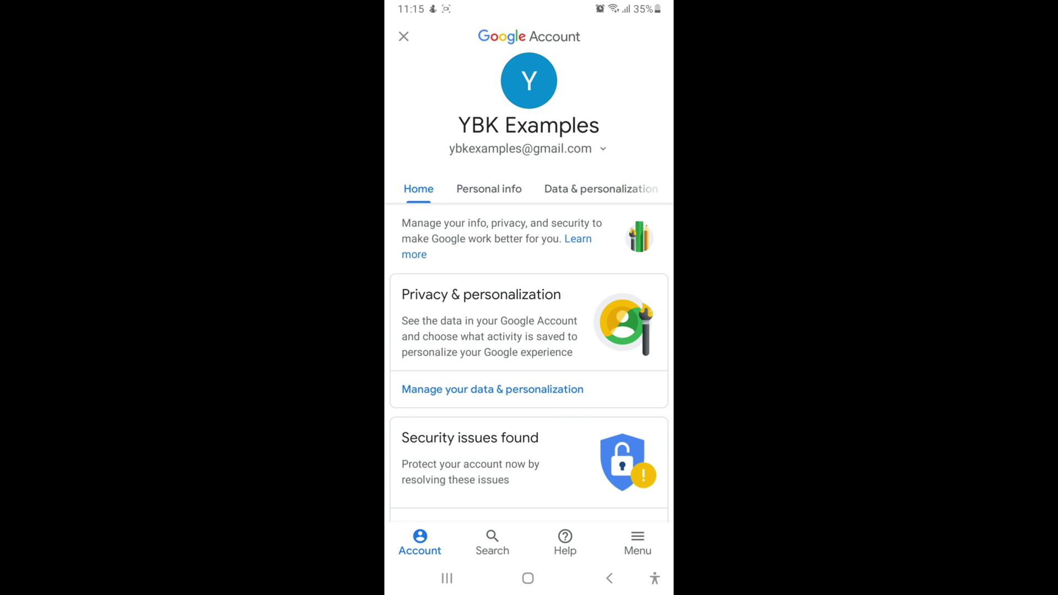
pyautogui.click(489, 188)
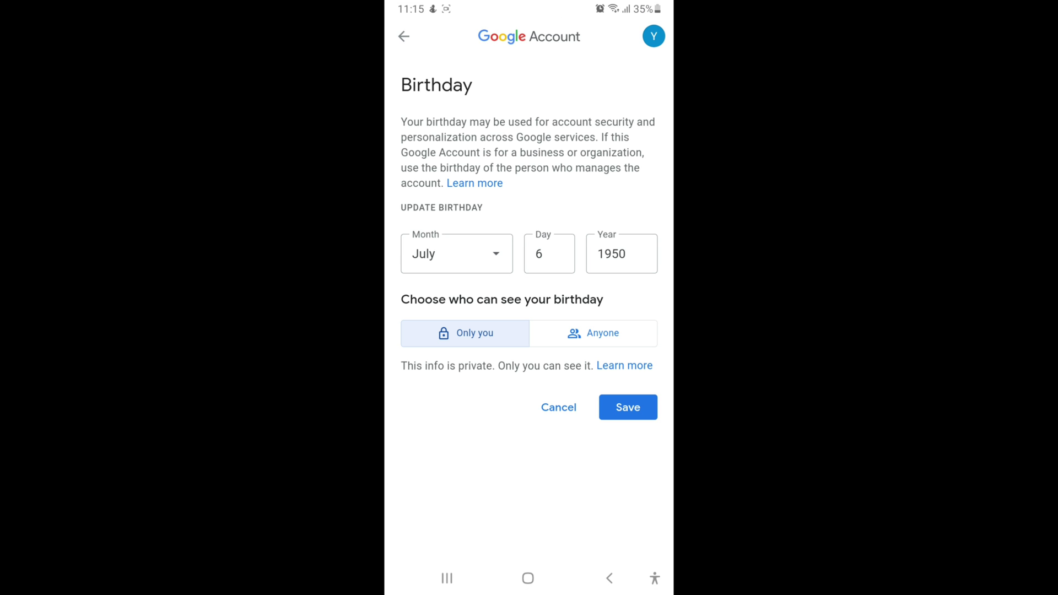
# Replace the birthday year 1950 with 1992 and hide the keyboard.
pyautogui.click(627, 254)
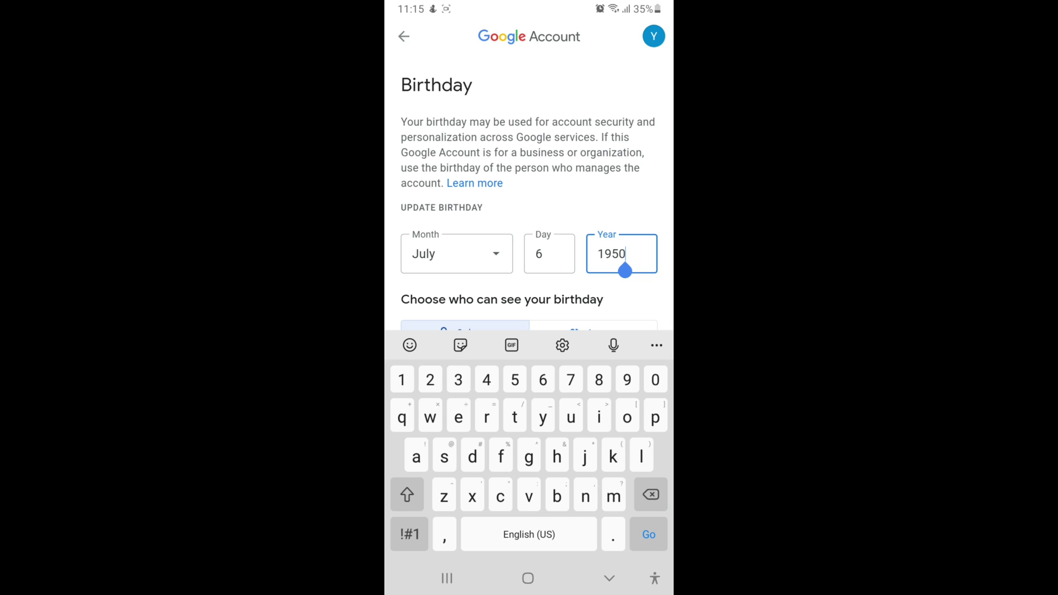
pyautogui.click(651, 494)
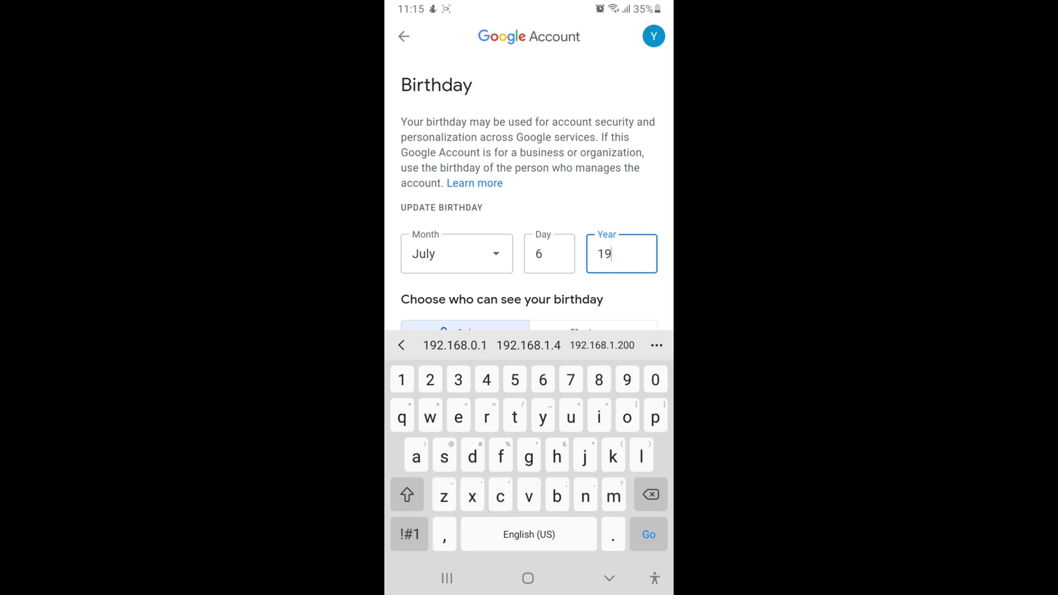
pyautogui.click(628, 380)
pyautogui.write('92')
pyautogui.click(651, 495)
pyautogui.click(627, 380)
pyautogui.click(430, 380)
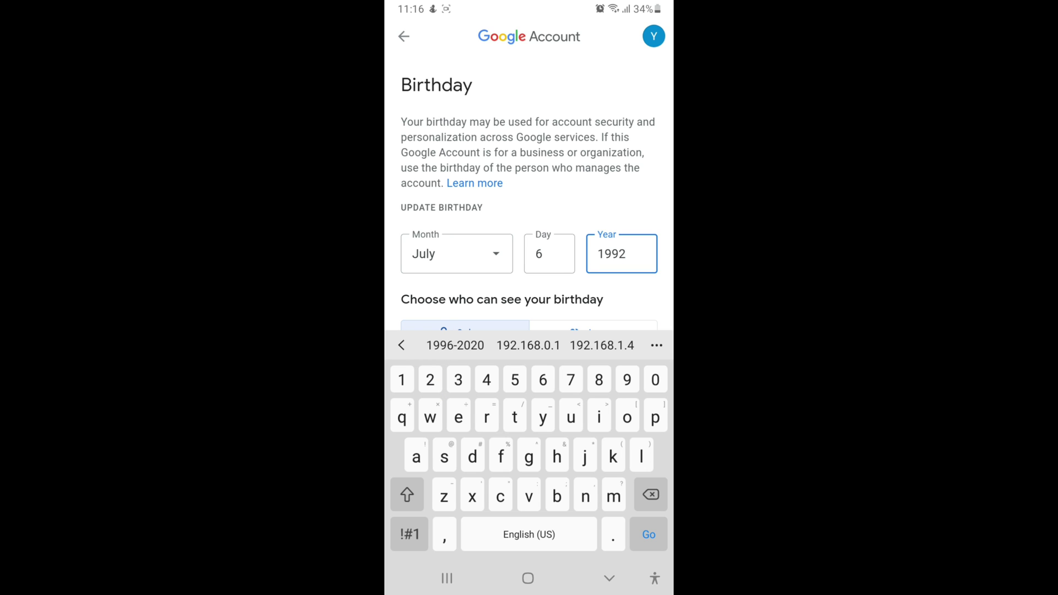
pyautogui.click(608, 578)
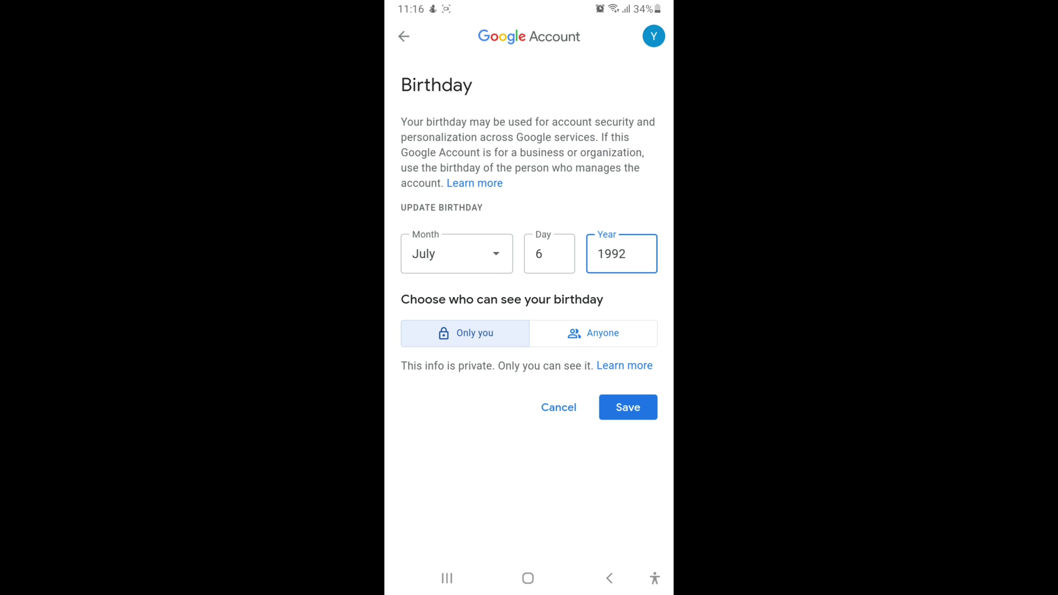
pyautogui.click(628, 407)
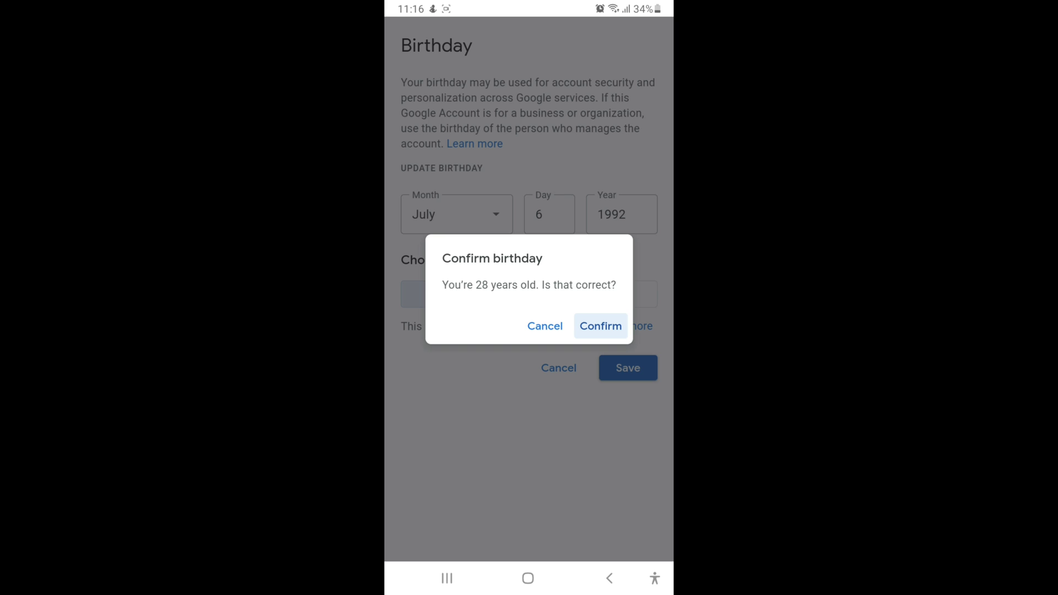
pyautogui.click(601, 326)
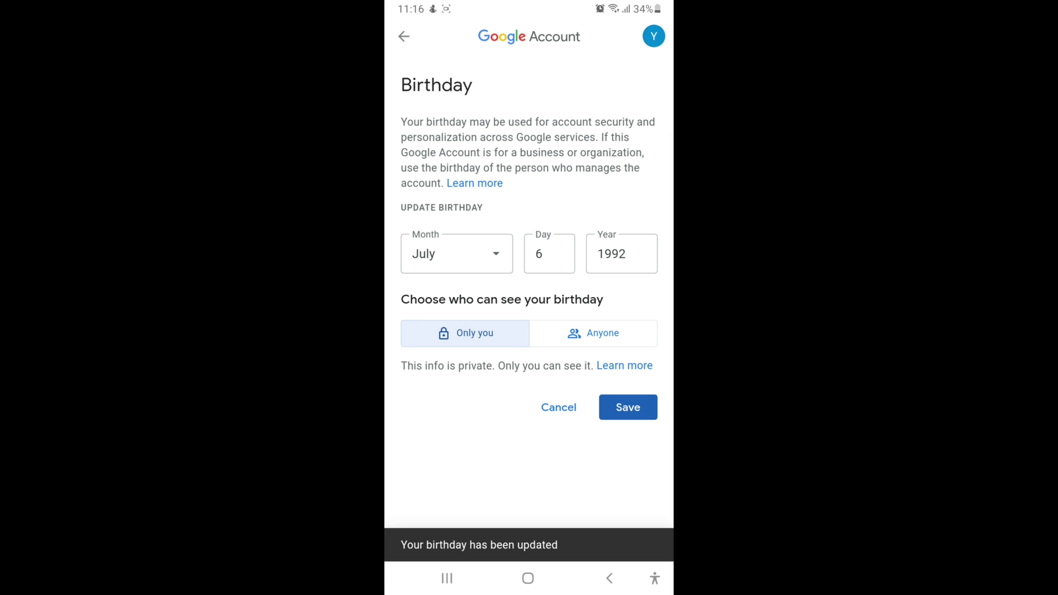